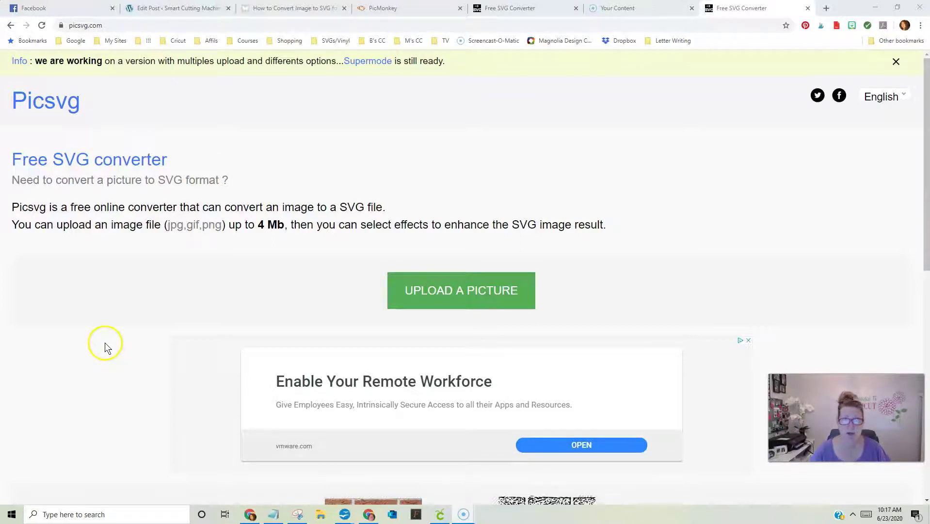
Upload 'How to Convert Image to SVG 2' to Picsvg and review its black-and-white SVG preview.
left_click(465, 291)
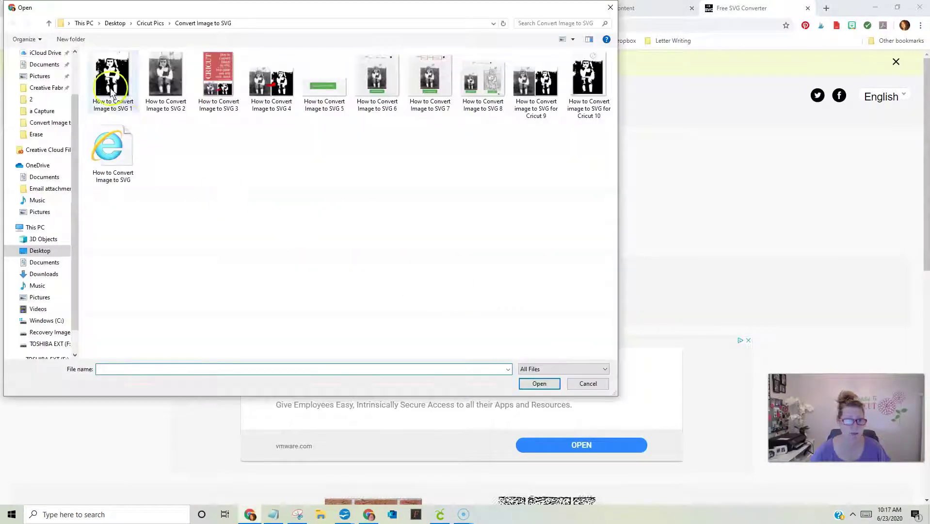
double_click(156, 84)
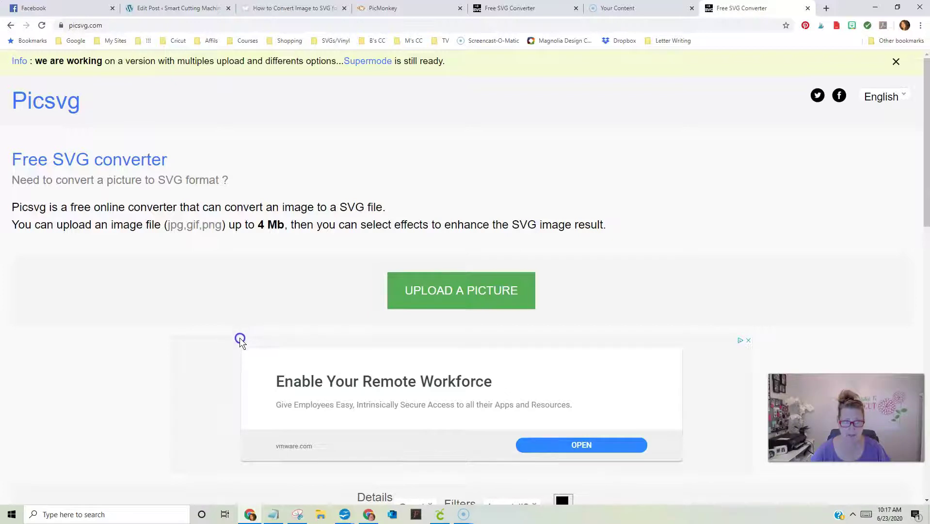
scroll(236, 340, "down", 6)
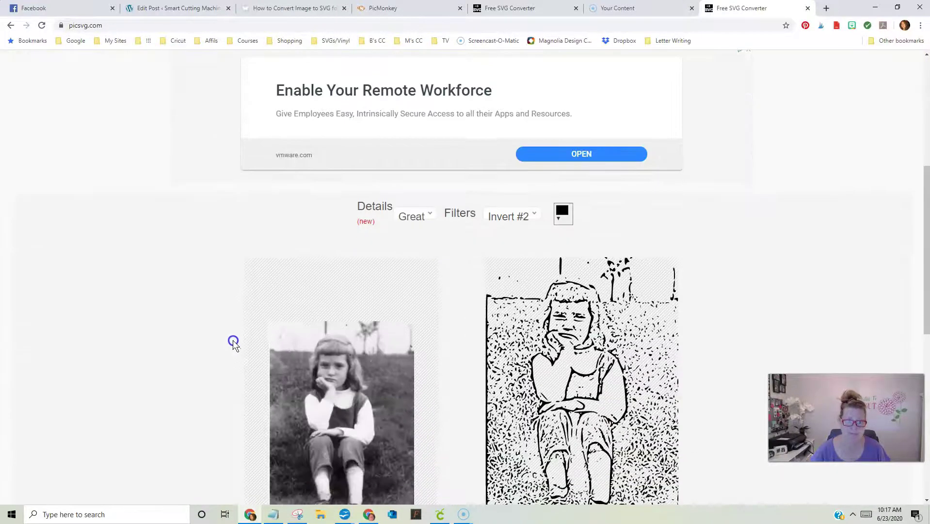
scroll(234, 343, "up", 6)
scroll(233, 343, "down", 9)
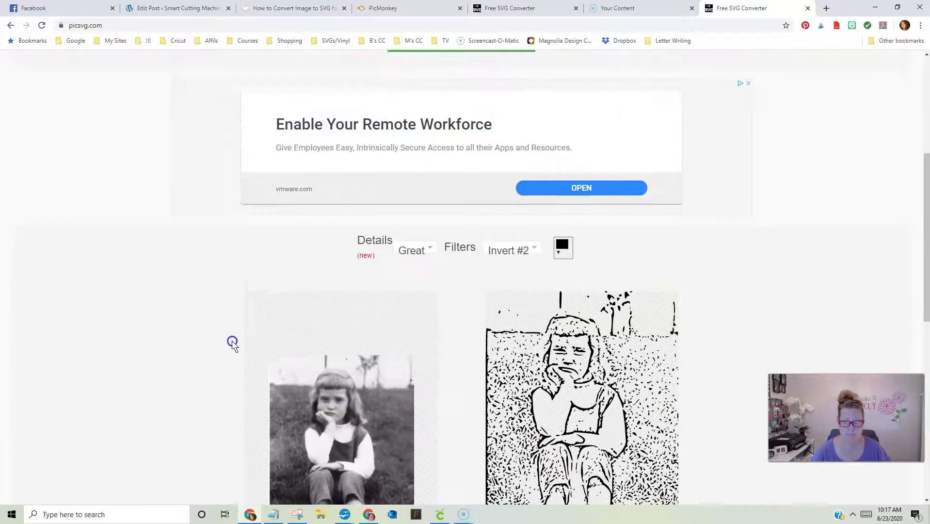
scroll(233, 342, "up", 2)
scroll(231, 342, "up", 6)
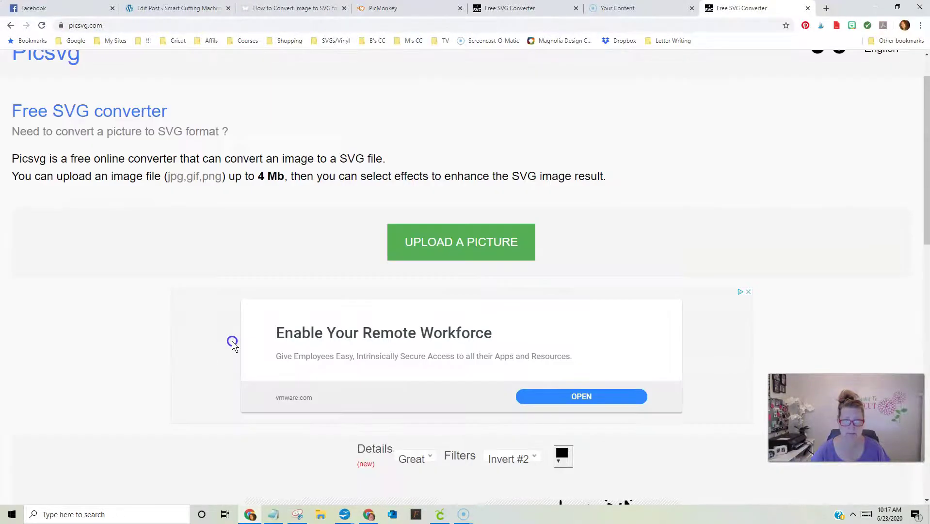
scroll(231, 342, "down", 8)
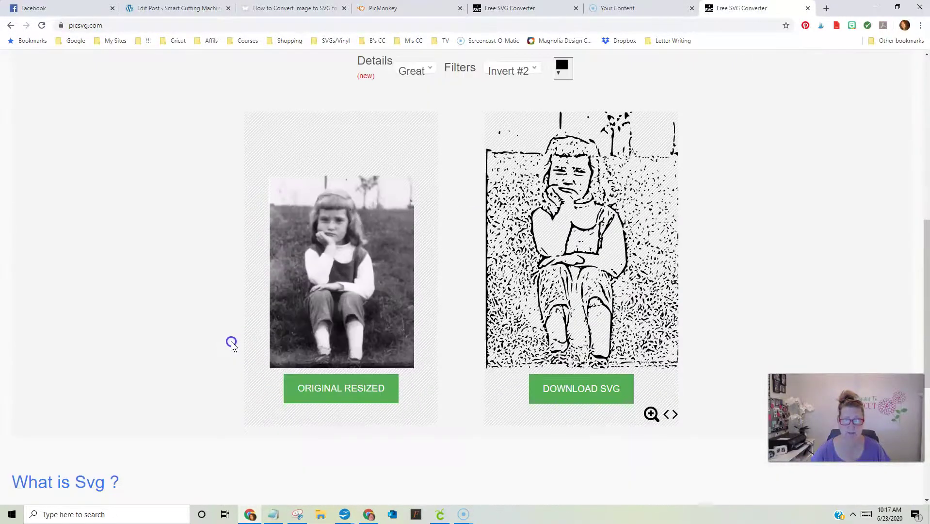
scroll(231, 343, "up", 1)
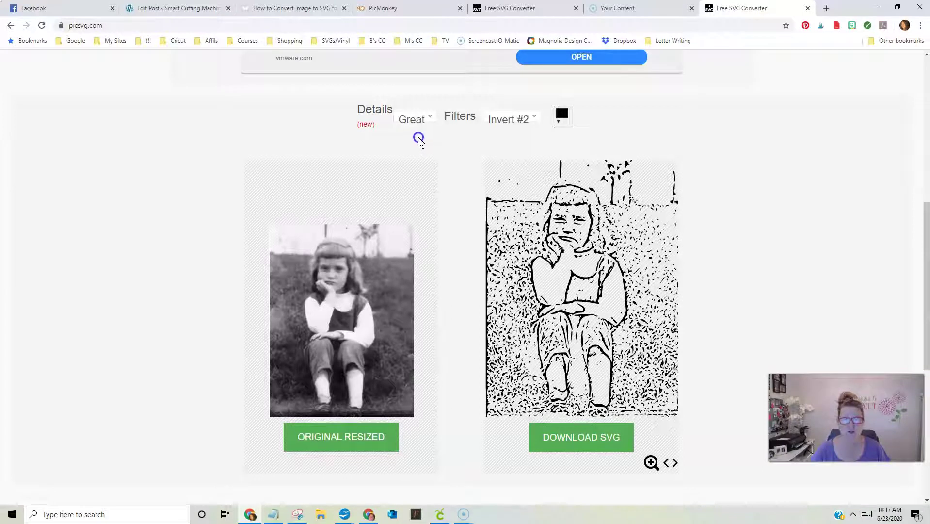
Set the conversion Details to Strong and the filter to Ready #1.
left_click(414, 122)
left_click(414, 148)
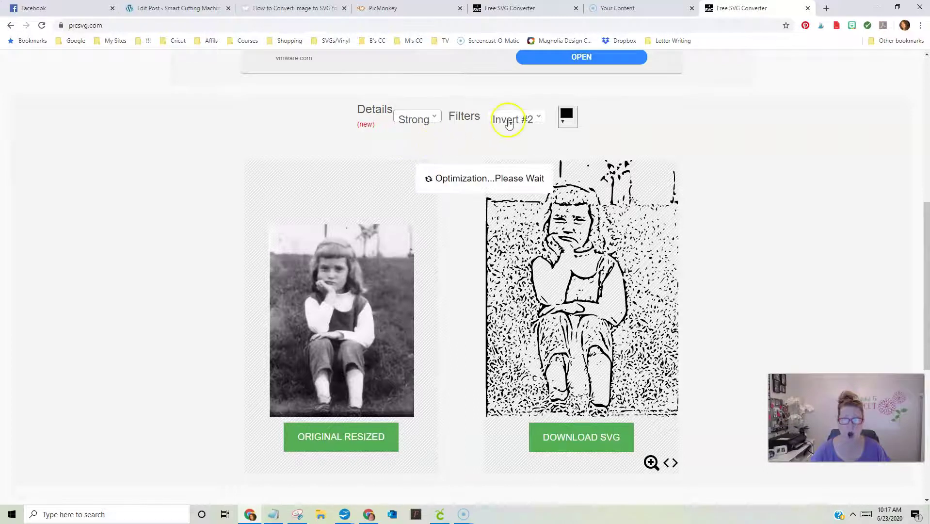
left_click(510, 122)
left_click(511, 197)
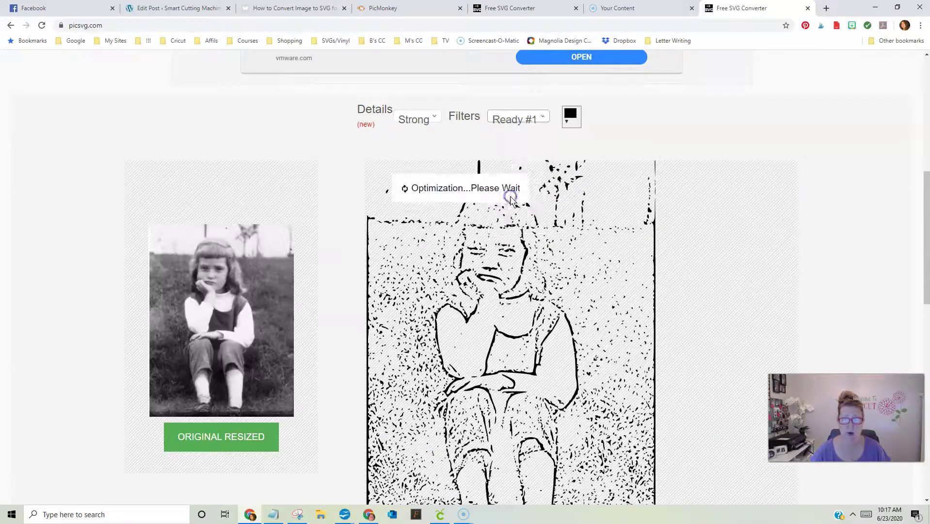
Download the girl photo's converted SVG.
scroll(194, 350, "down", 8)
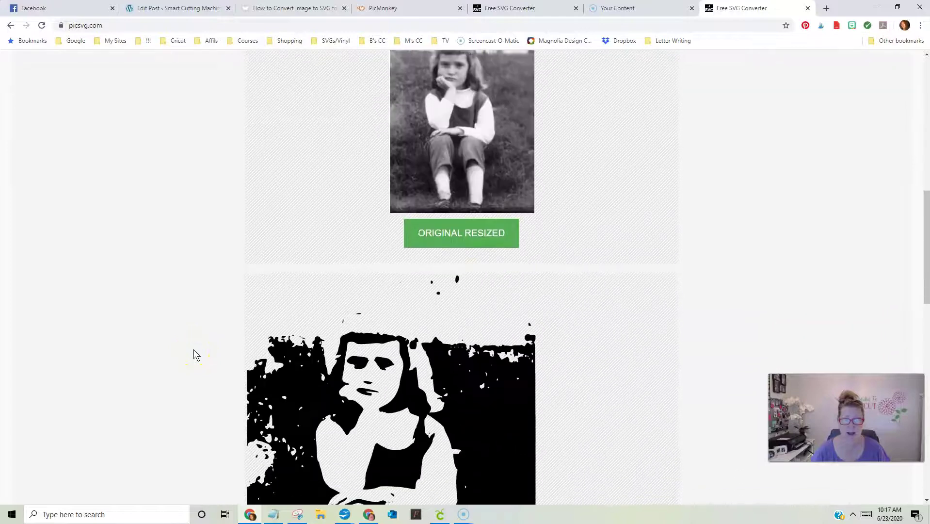
scroll(194, 349, "up", 1)
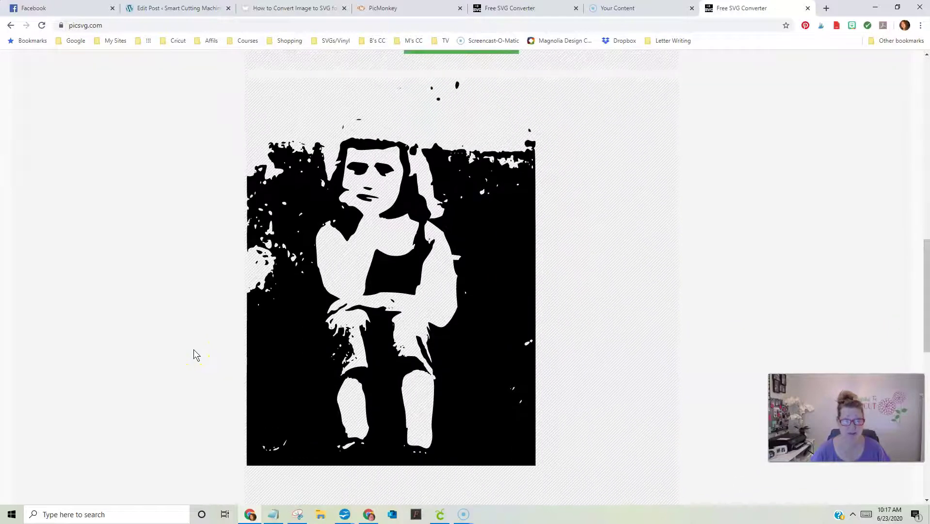
scroll(194, 349, "down", 2)
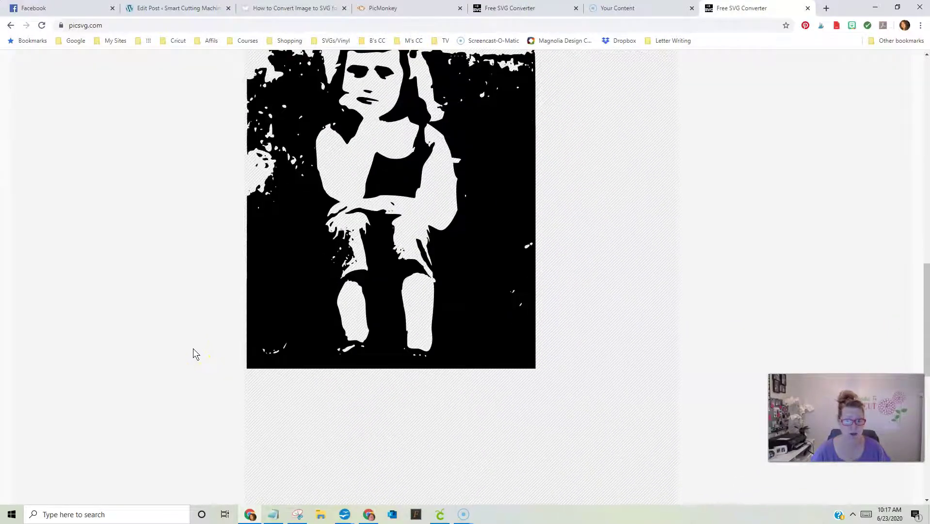
scroll(194, 348, "up", 4)
scroll(193, 348, "down", 10)
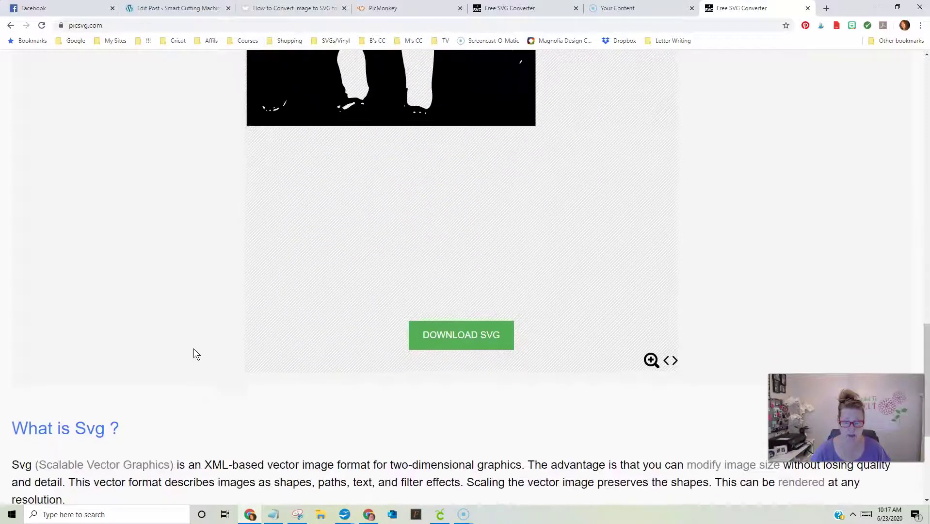
left_click(449, 342)
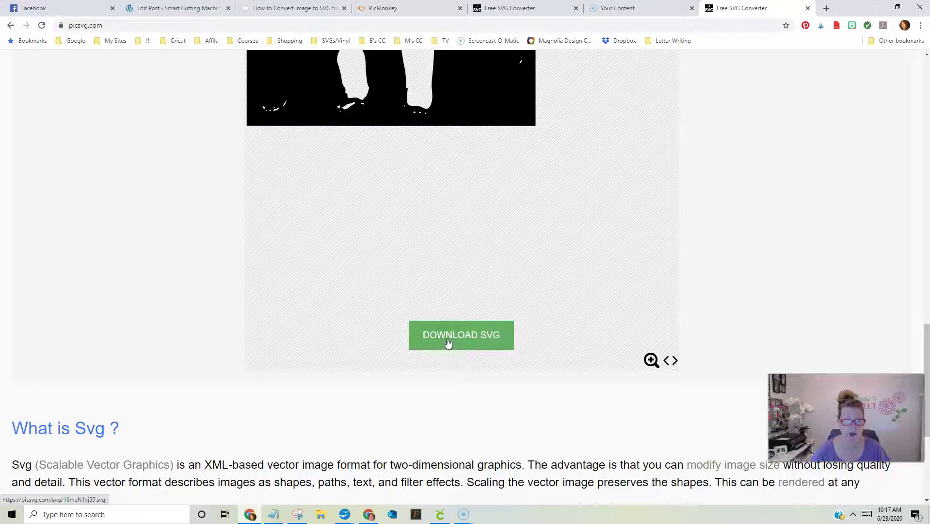
left_click(436, 336)
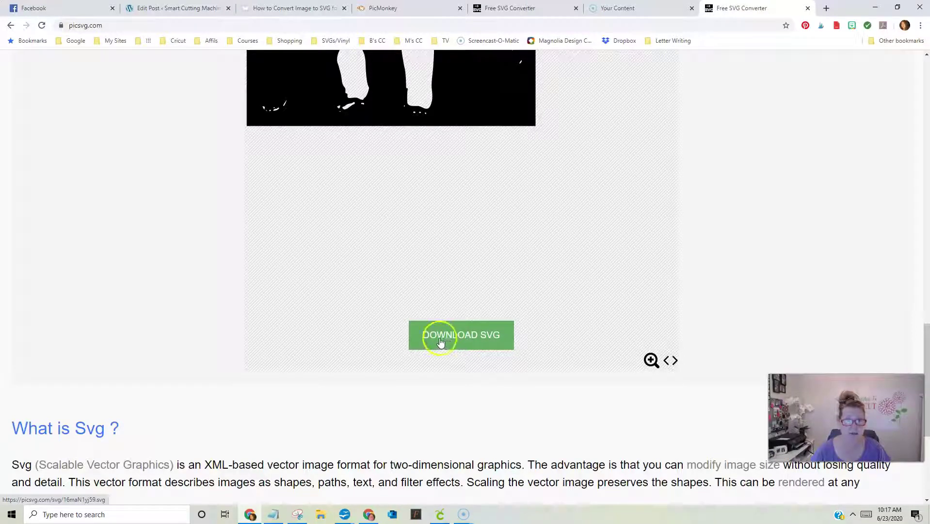
left_click(410, 335)
Start a new Picsvg picture upload and browse to the Downloads folder.
scroll(188, 320, "up", 15)
scroll(188, 320, "up", 3)
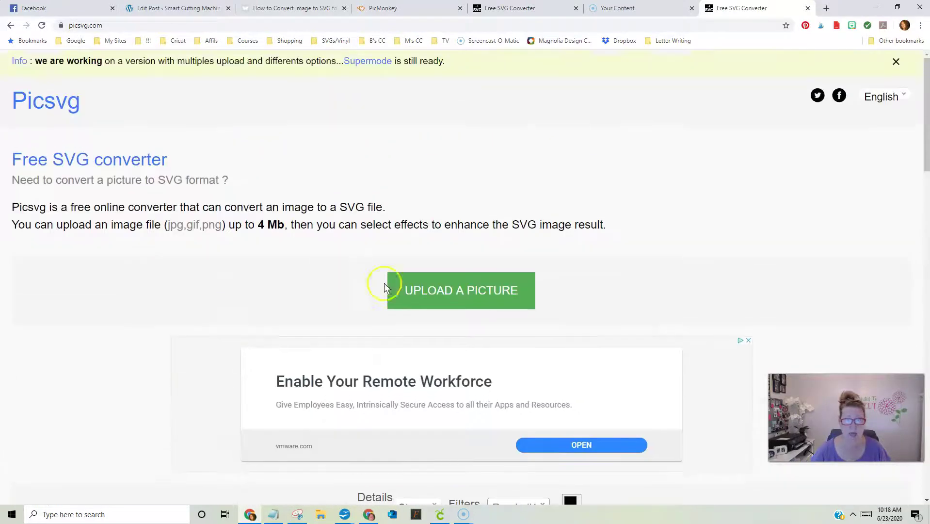
left_click(461, 293)
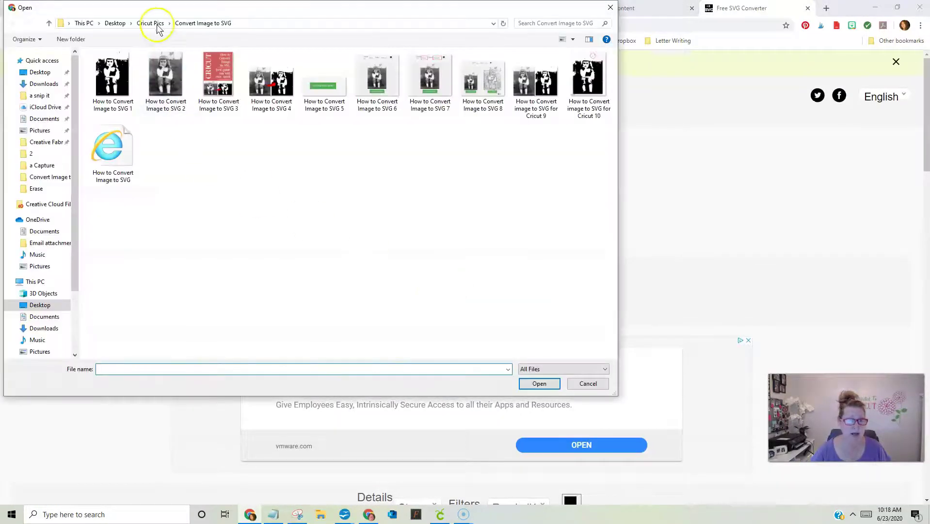
left_click(117, 24)
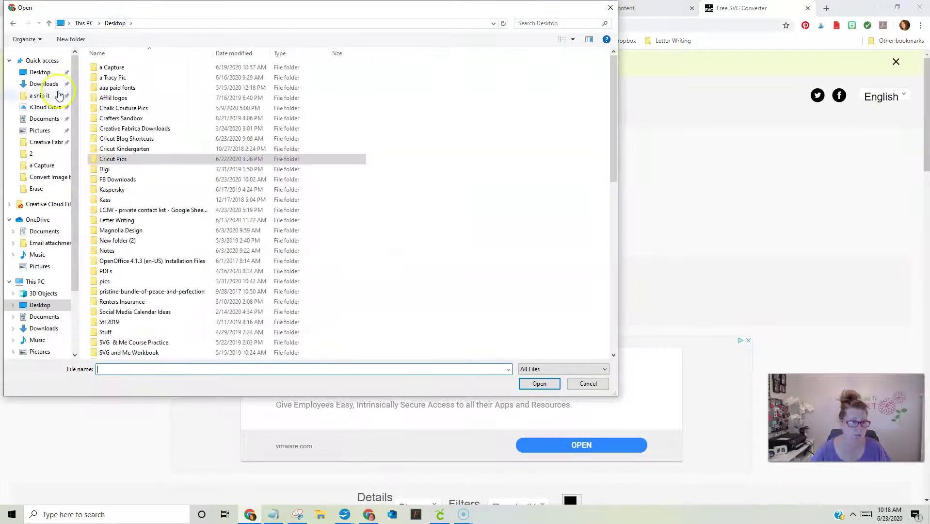
left_click(43, 85)
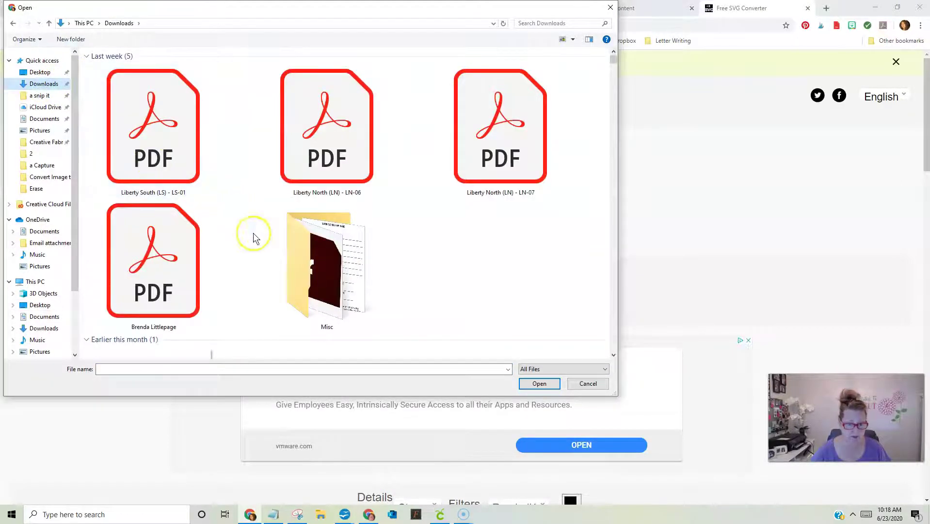
Upload the 'Mom and Pop' photo from Family pics › Friends Pics.
scroll(257, 245, "down", 10)
scroll(256, 256, "down", 10)
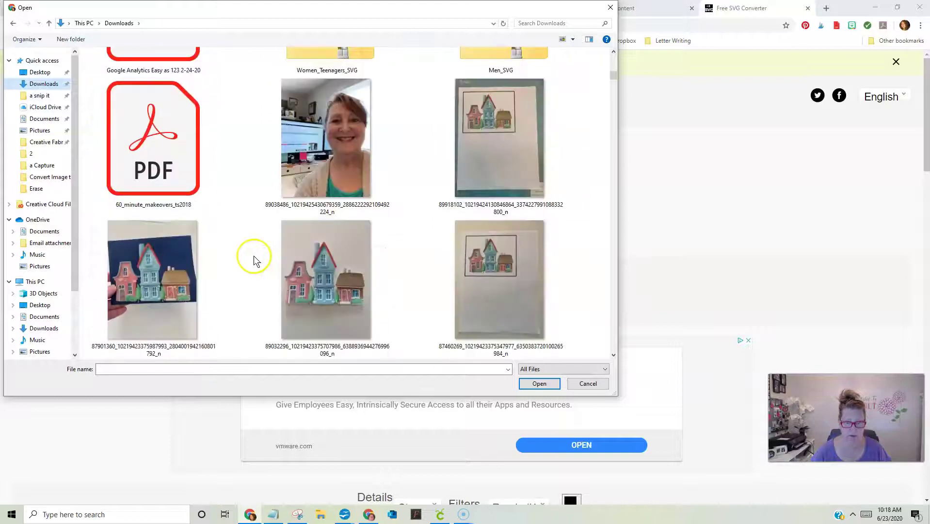
scroll(251, 255, "down", 10)
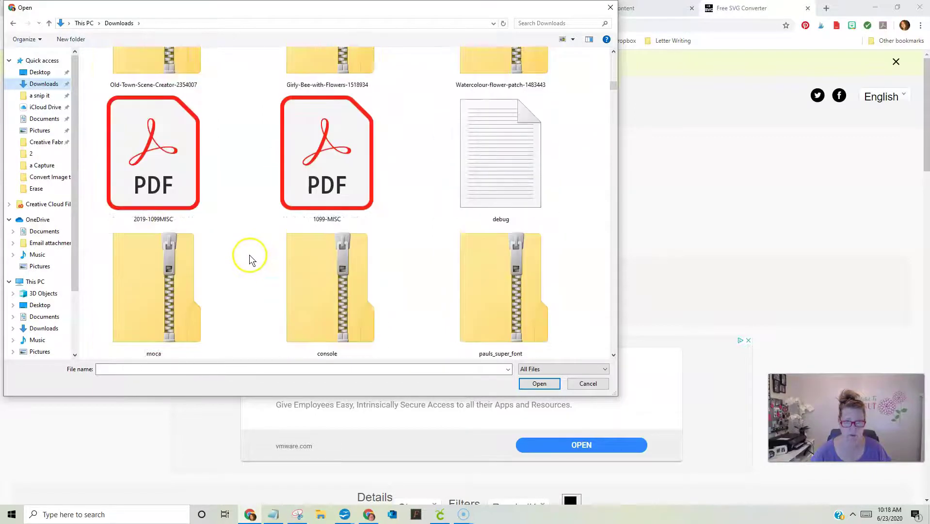
scroll(250, 256, "up", 3)
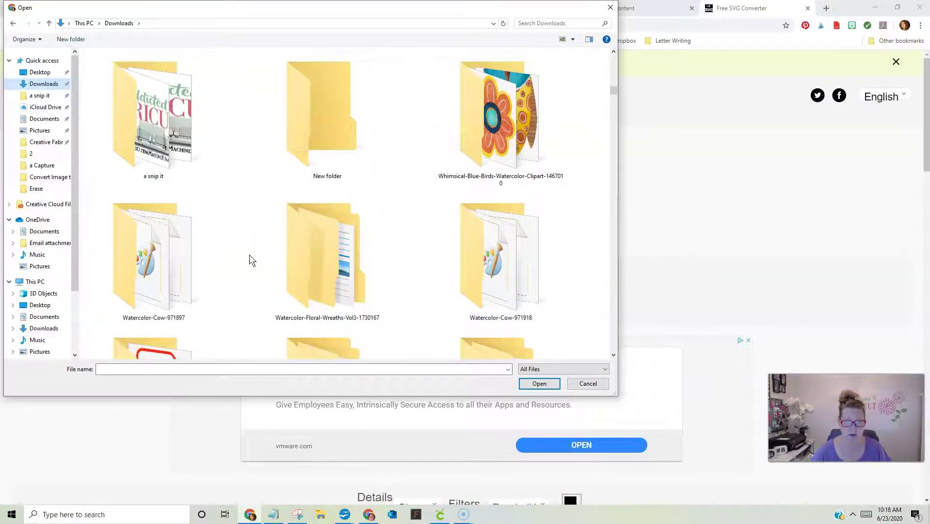
scroll(248, 255, "up", 9)
left_click(501, 270)
double_click(501, 269)
double_click(446, 242)
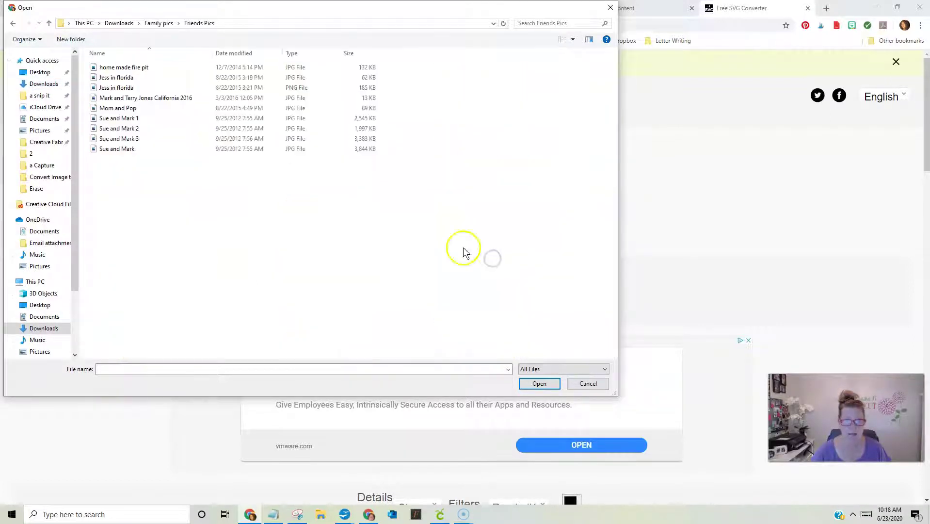
double_click(120, 108)
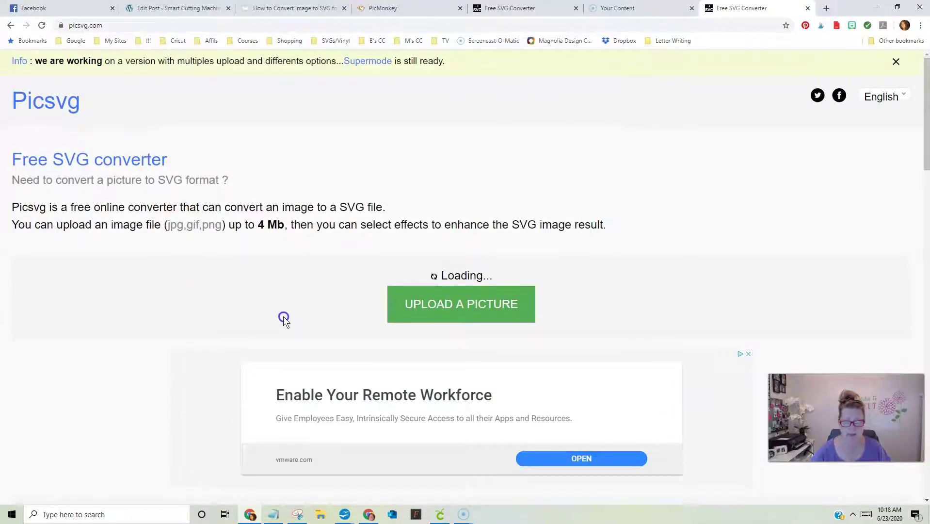
Convert the Mom and Pop photo with Details Strong and the Ready #1 filter.
scroll(251, 324, "down", 8)
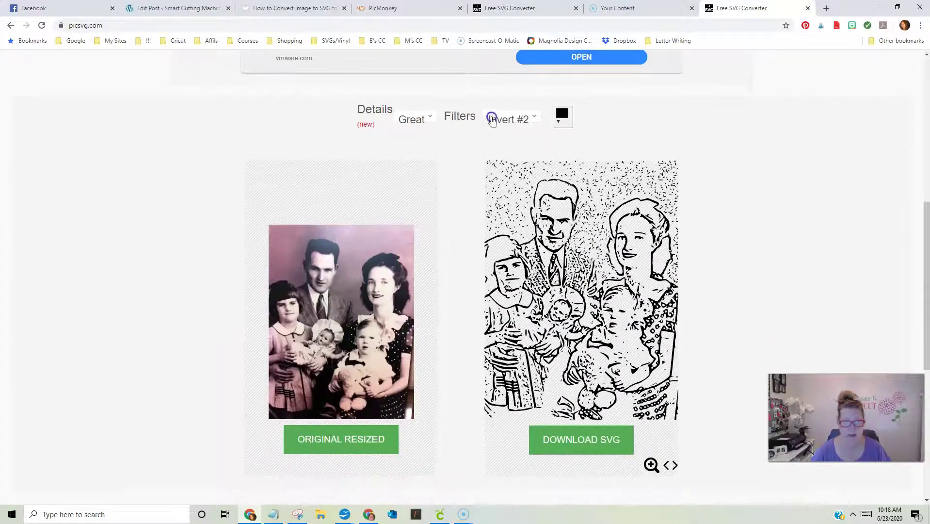
scroll(436, 107, "down", 1)
left_click(412, 70)
left_click(420, 100)
left_click(513, 70)
left_click(514, 147)
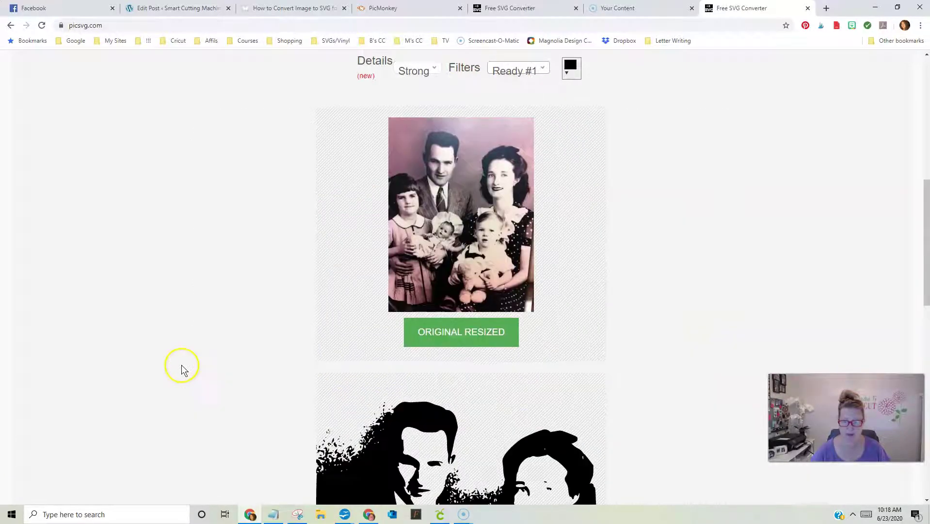
scroll(183, 367, "down", 6)
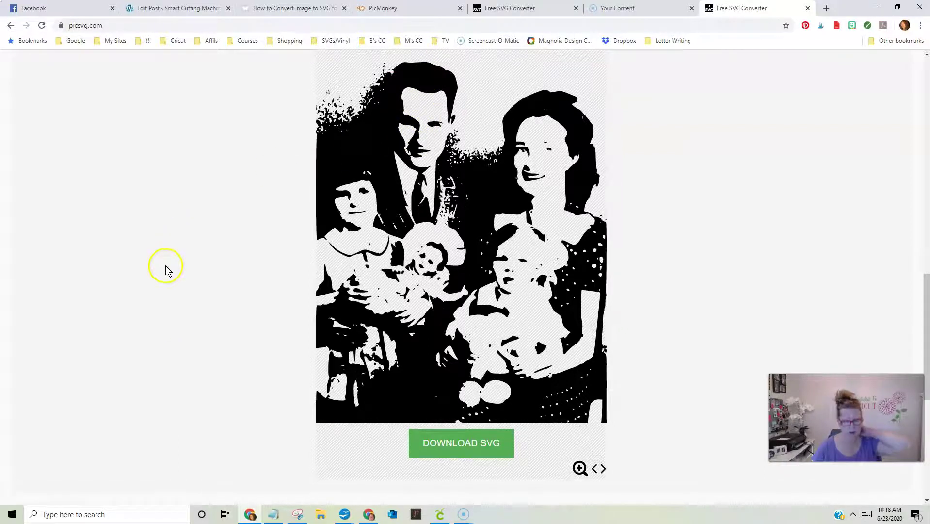
Open the family portrait SVG and save it as Mom Pop.svg.
left_click(444, 443)
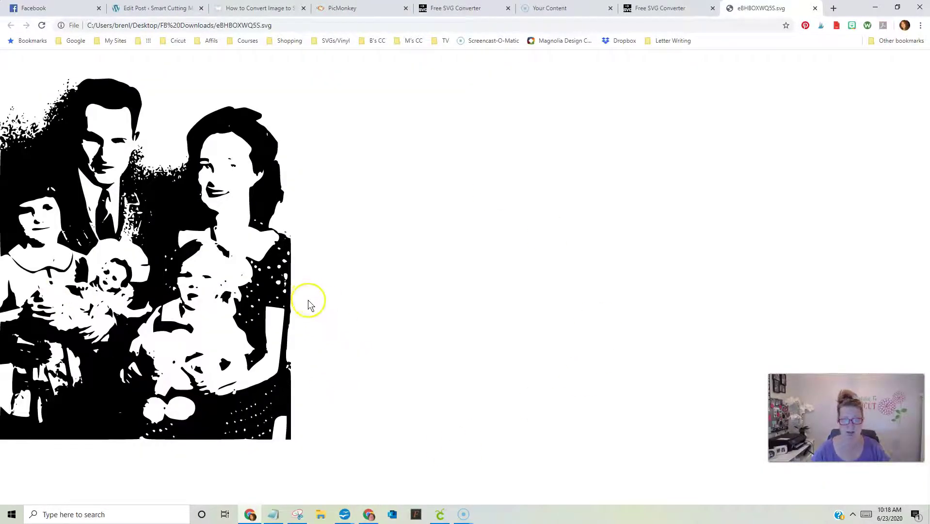
right_click(330, 256)
left_click(353, 296)
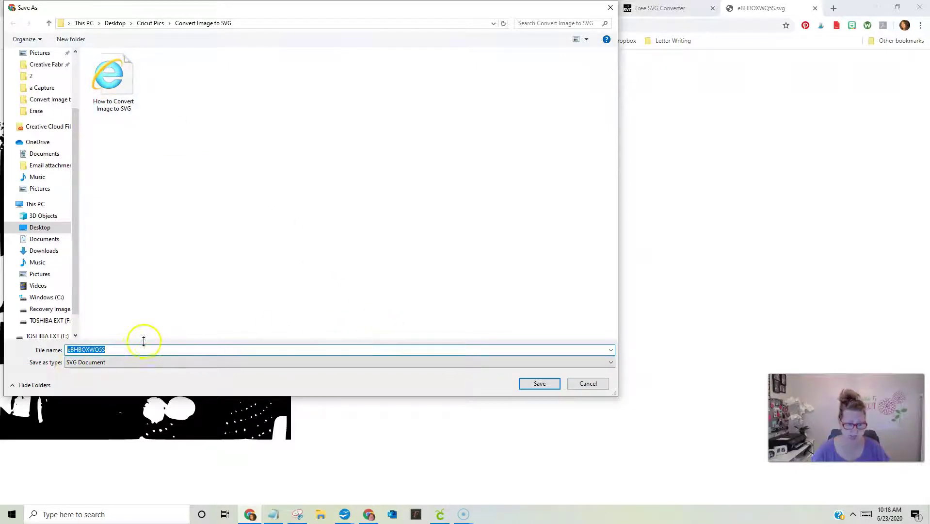
type("Mom Pop")
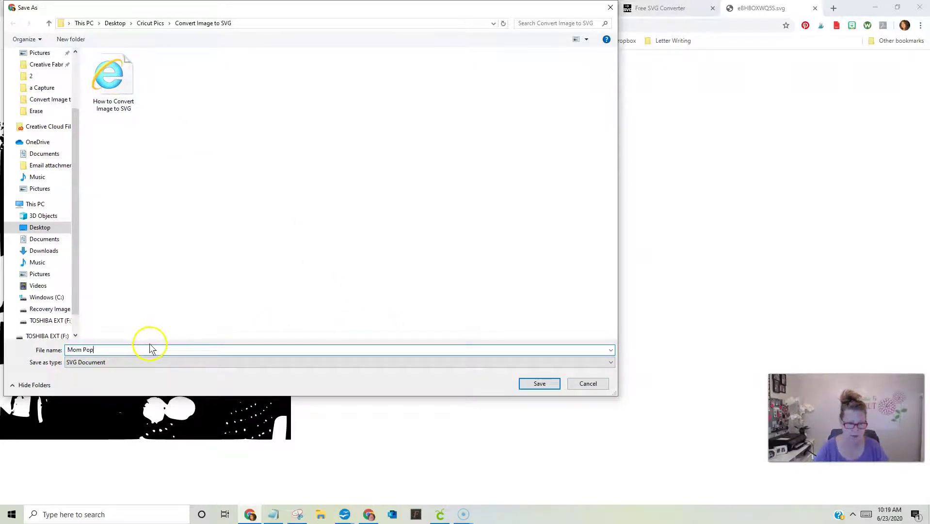
left_click(533, 383)
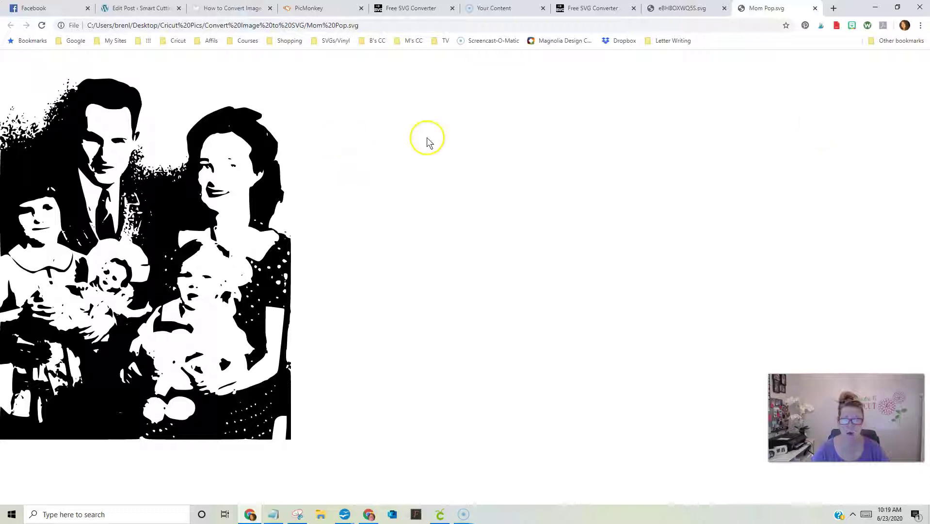
Maximize Design Space and delete the old welded photo from the canvas.
left_click(440, 514)
left_click_drag(443, 41, 417, 39)
left_click(616, 35)
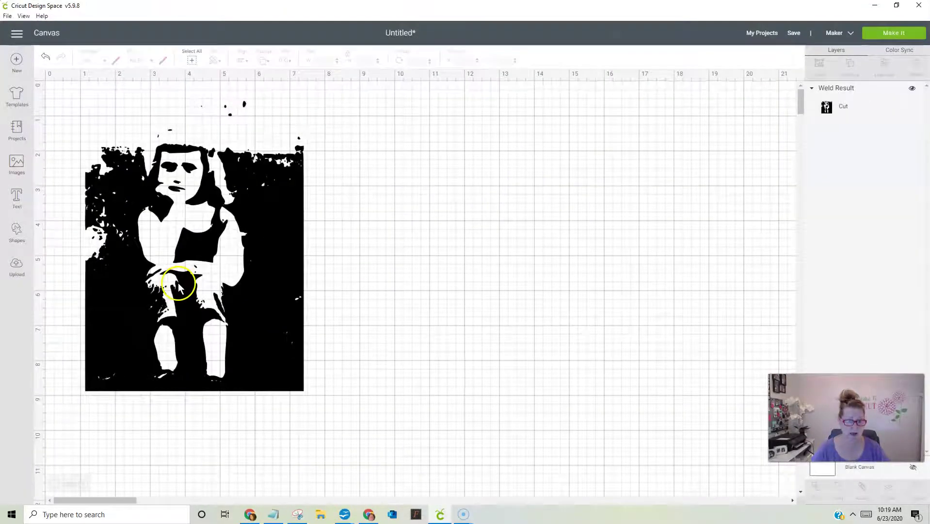
left_click(154, 284)
left_click(78, 95)
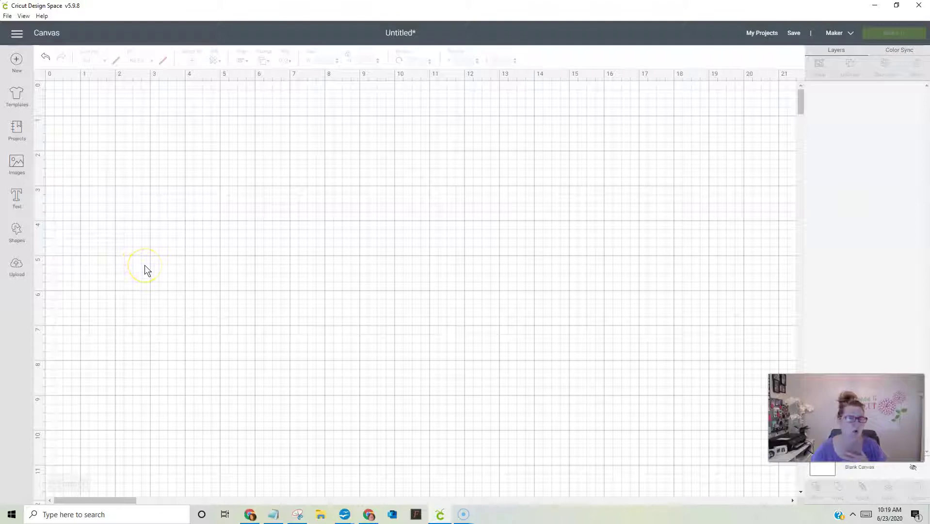
Upload 'How to Convert Image to SVG 1' as a Complex image and erase its top white background.
left_click(16, 275)
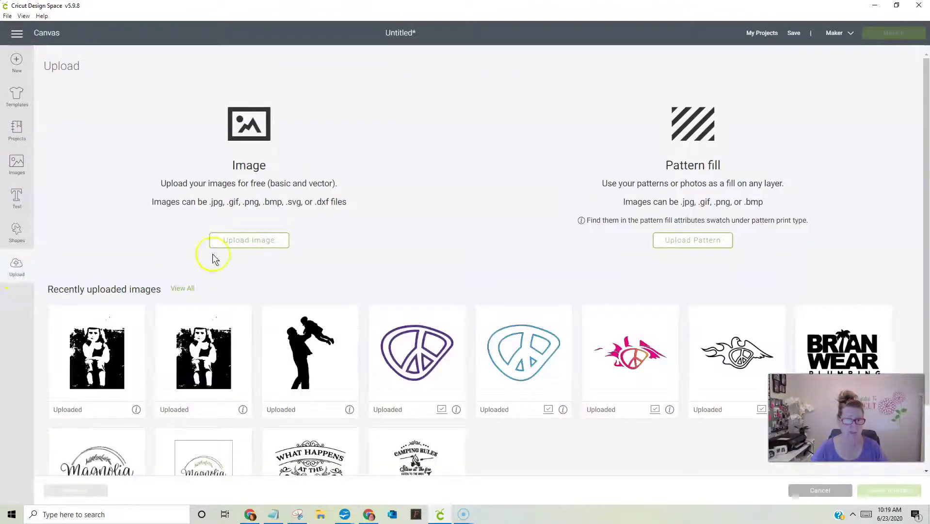
left_click(267, 242)
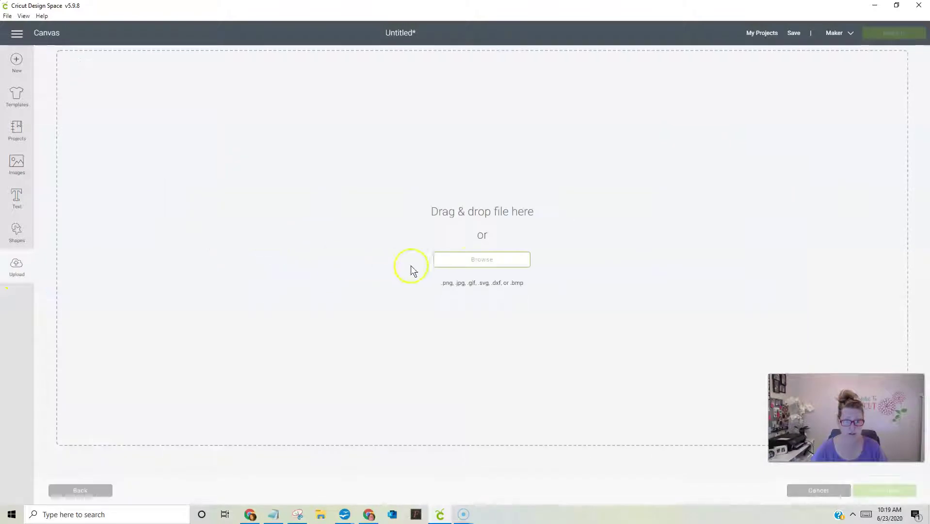
left_click(471, 263)
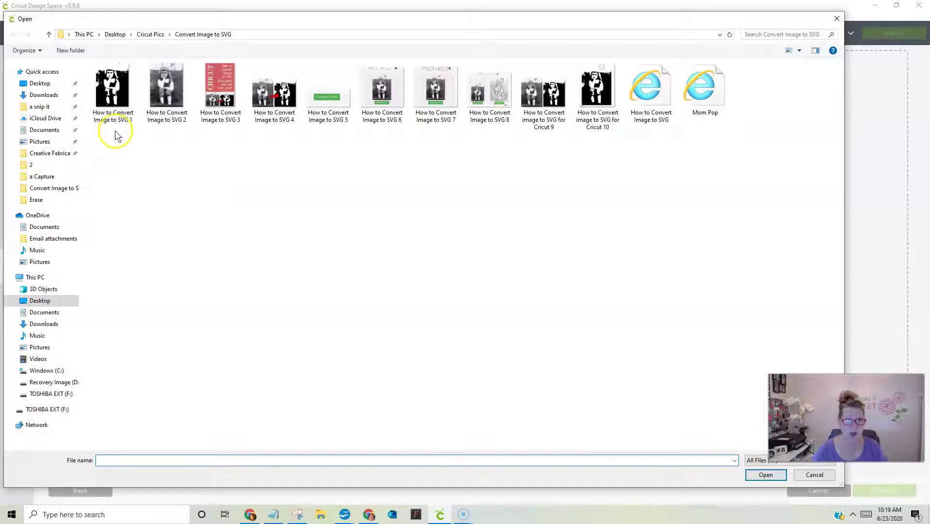
double_click(119, 90)
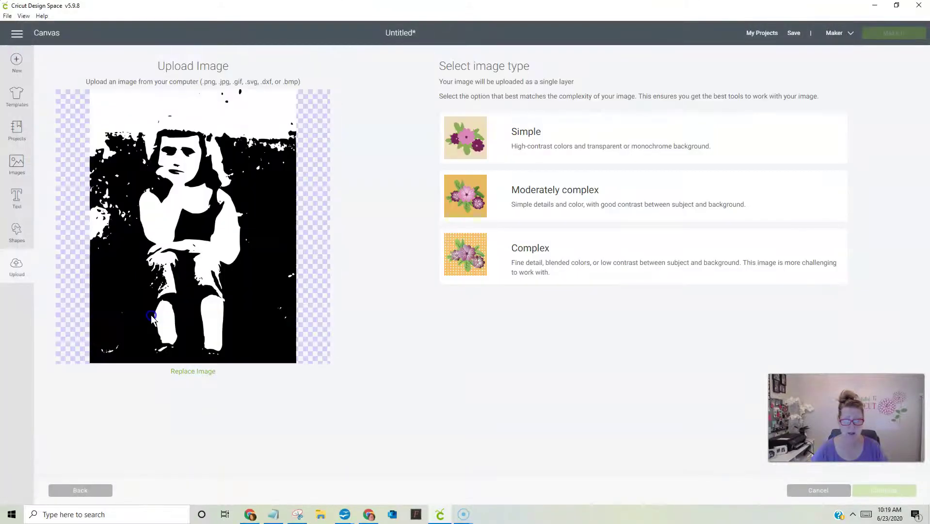
left_click(466, 266)
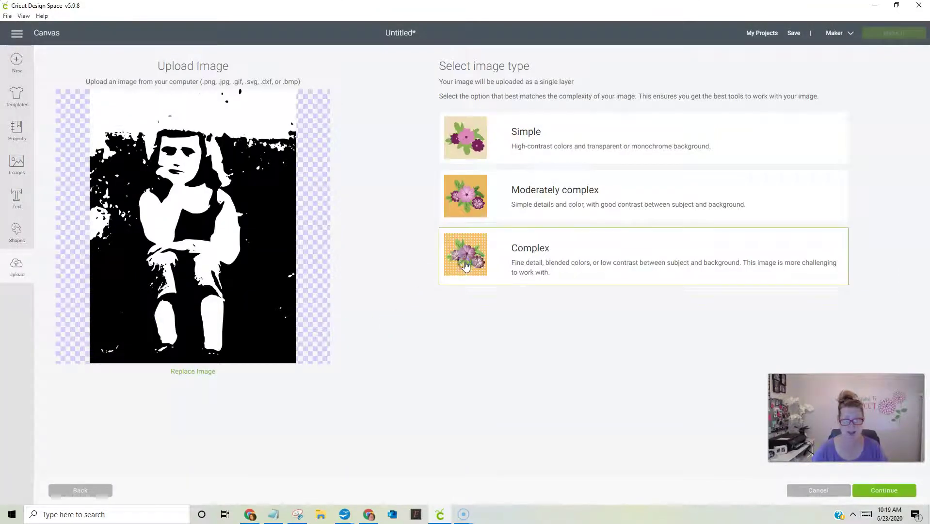
left_click(884, 490)
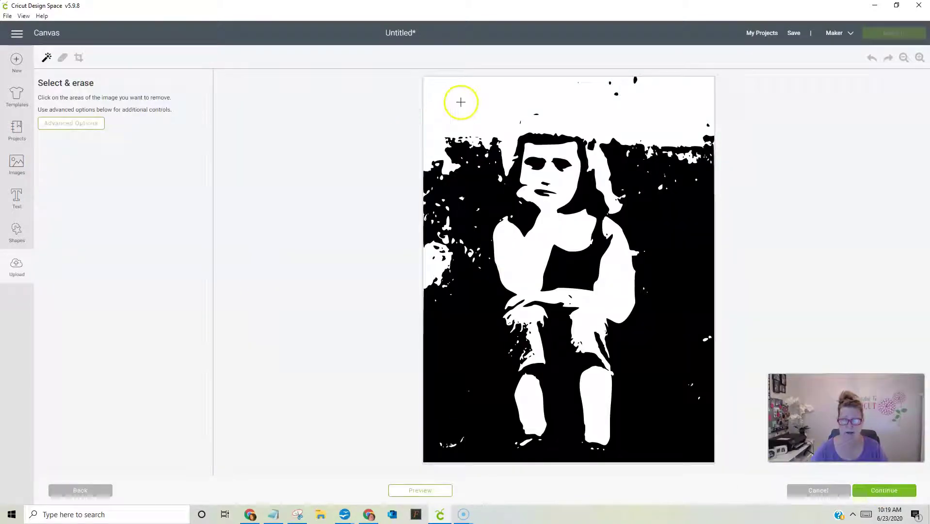
left_click(459, 100)
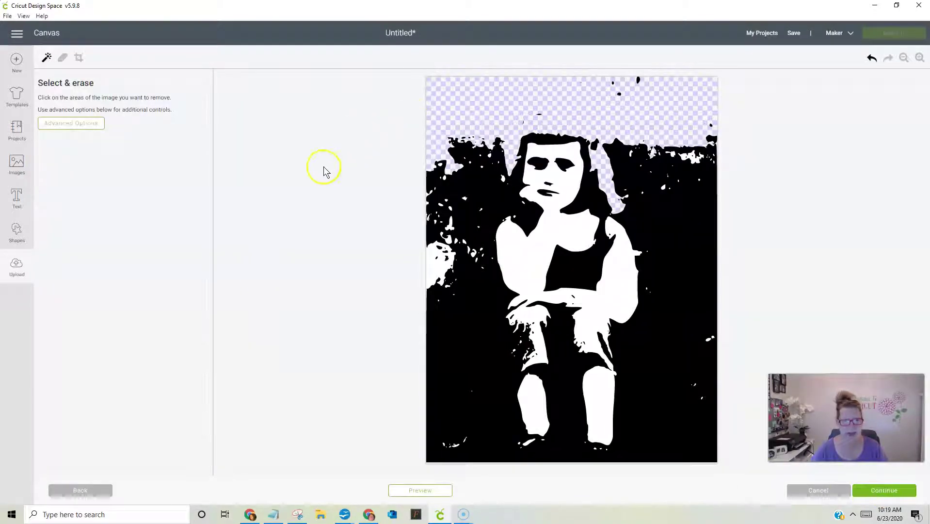
Abandon that upload and save the 'How to Convert Image to SVG' file as a vector upload.
left_click(803, 492)
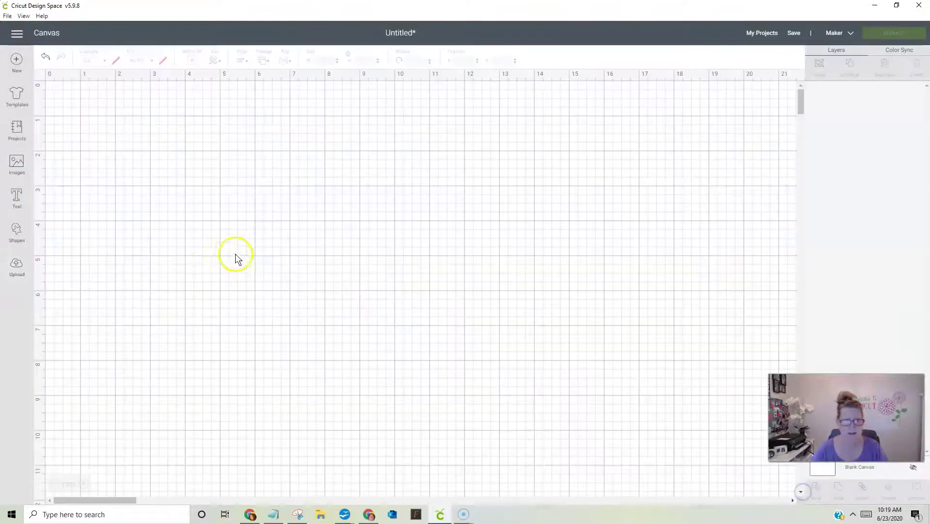
left_click(27, 282)
left_click(237, 240)
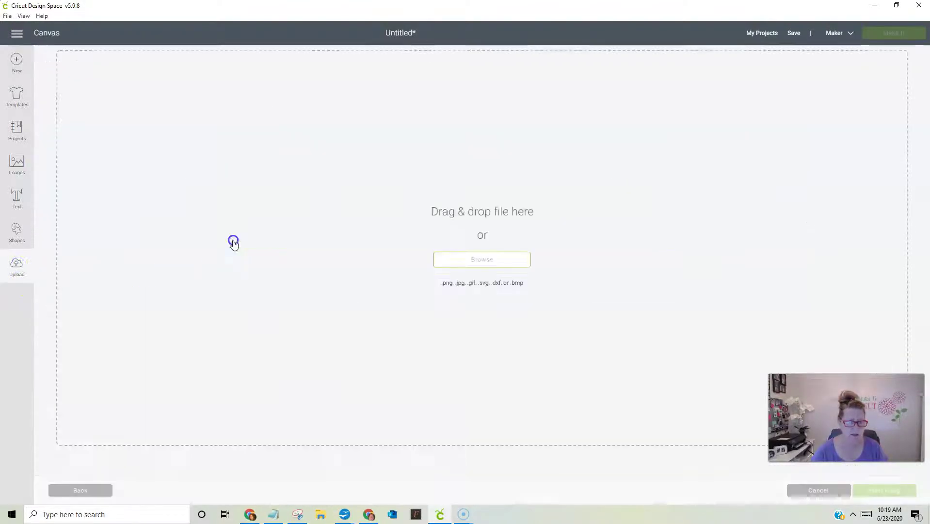
left_click(490, 259)
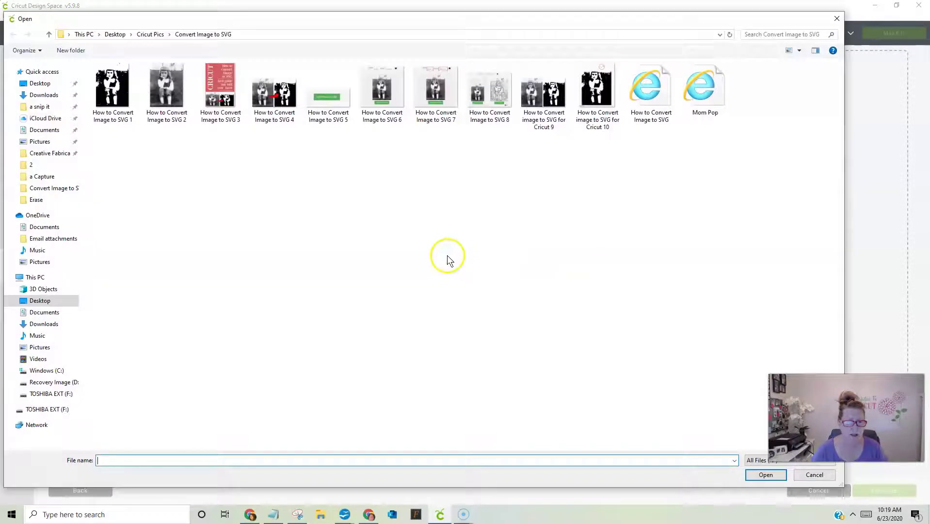
double_click(651, 87)
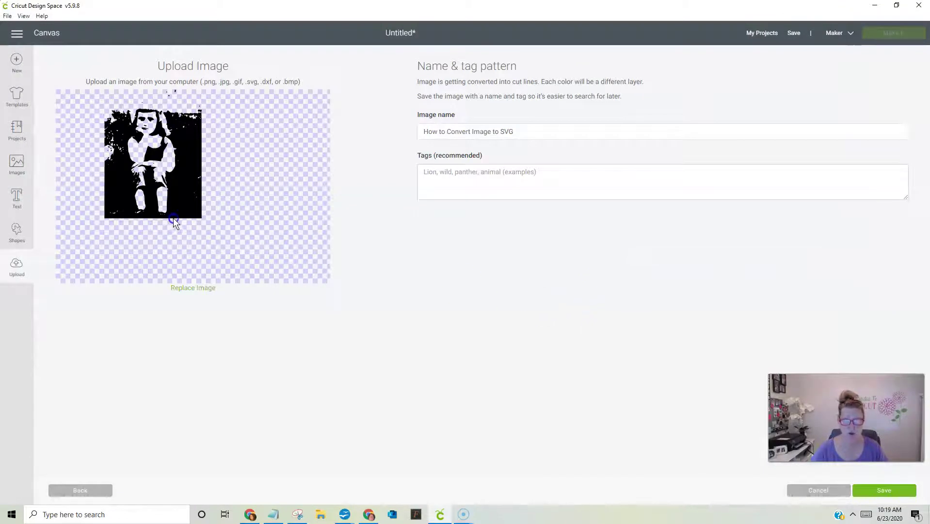
left_click(884, 493)
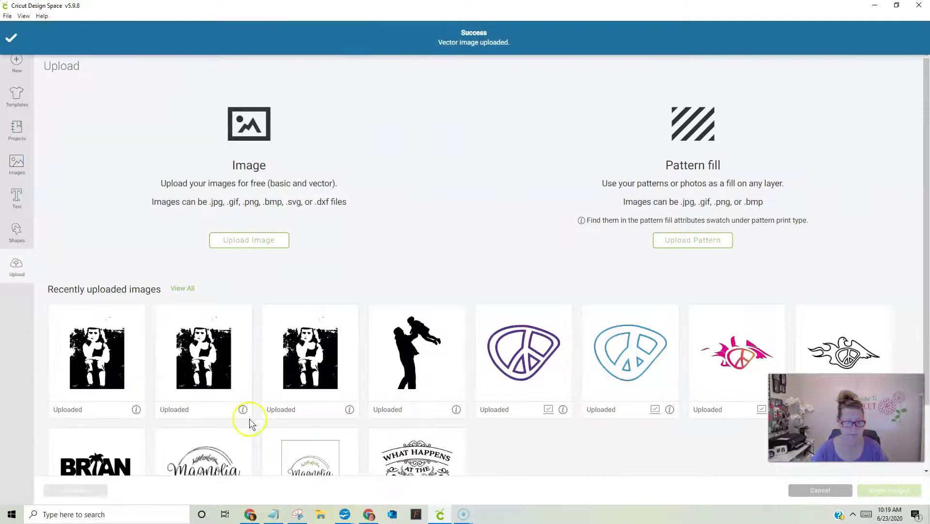
Select the newly uploaded silhouette and insert it onto the canvas.
left_click(104, 350)
left_click(247, 240)
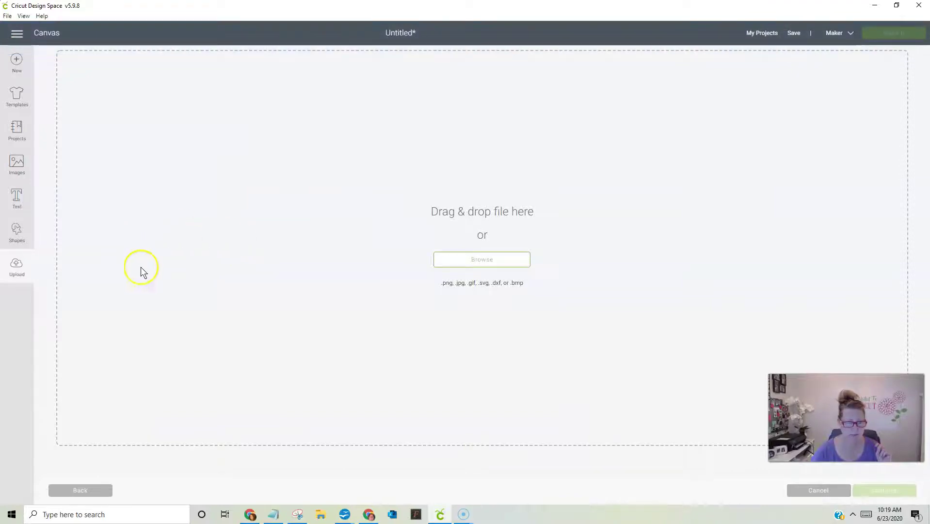
left_click(819, 491)
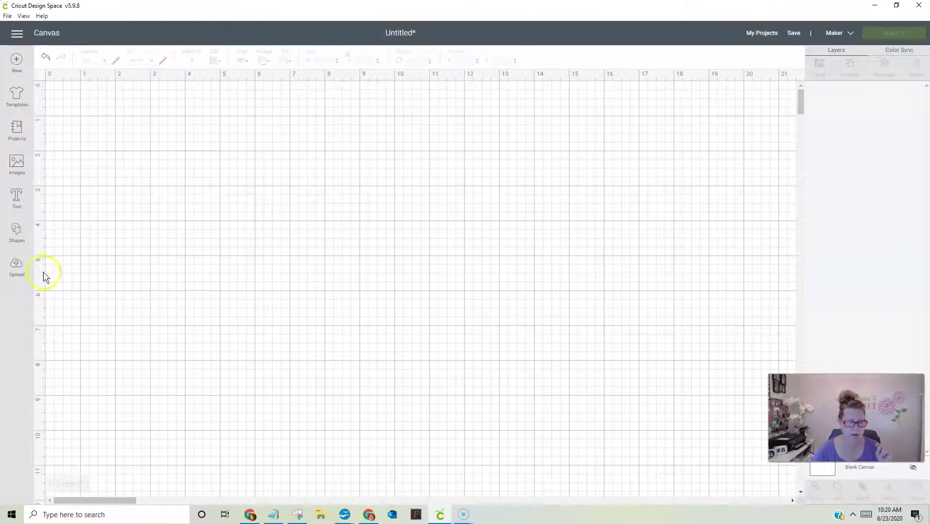
left_click(9, 269)
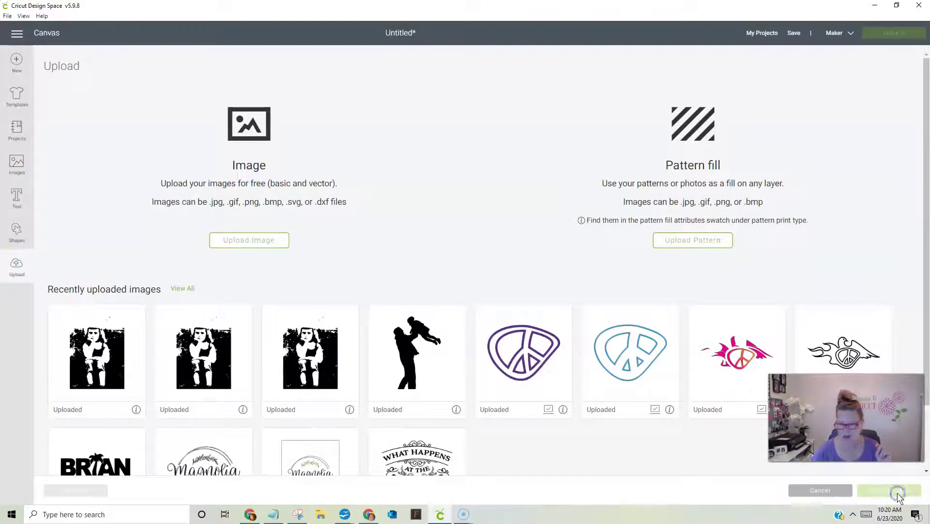
left_click(78, 361)
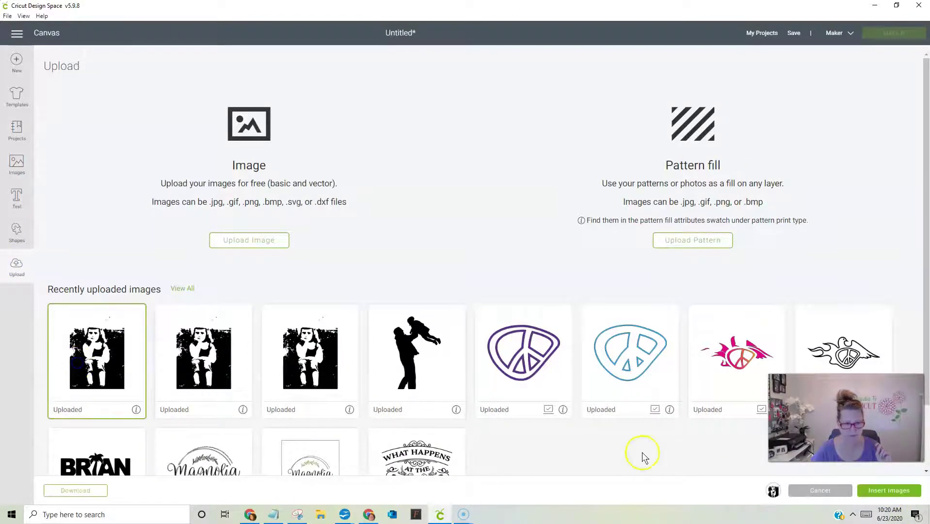
left_click(883, 489)
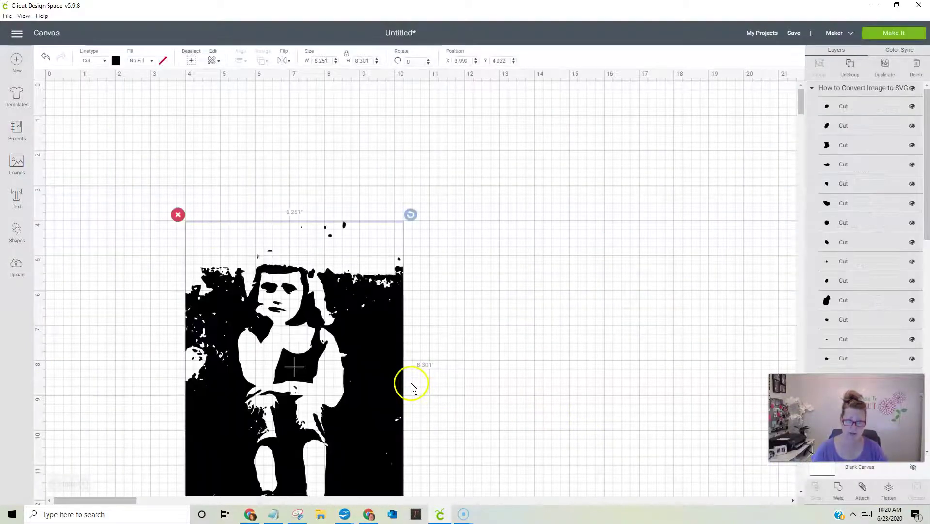
Move the photo up and enlarge it to 7.527 by 9.995 inches.
left_click_drag(372, 427, 360, 341)
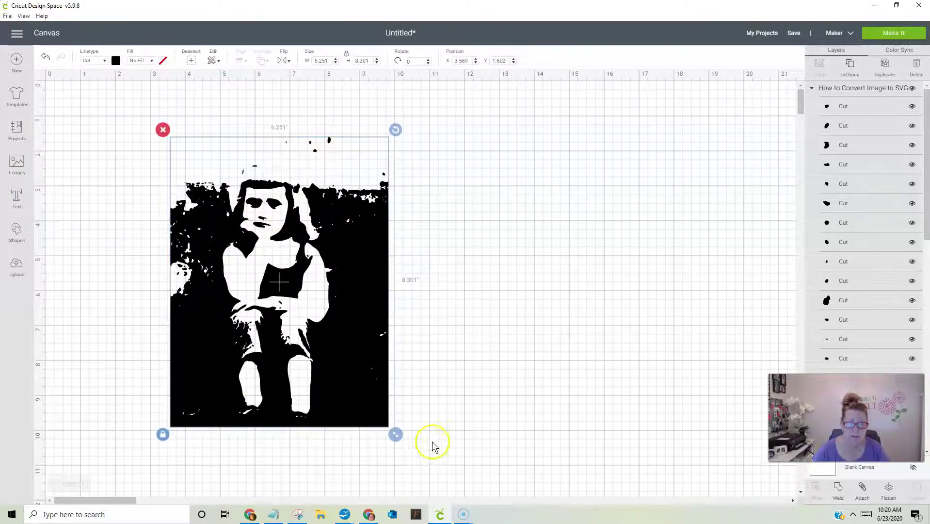
left_click_drag(395, 435, 440, 492)
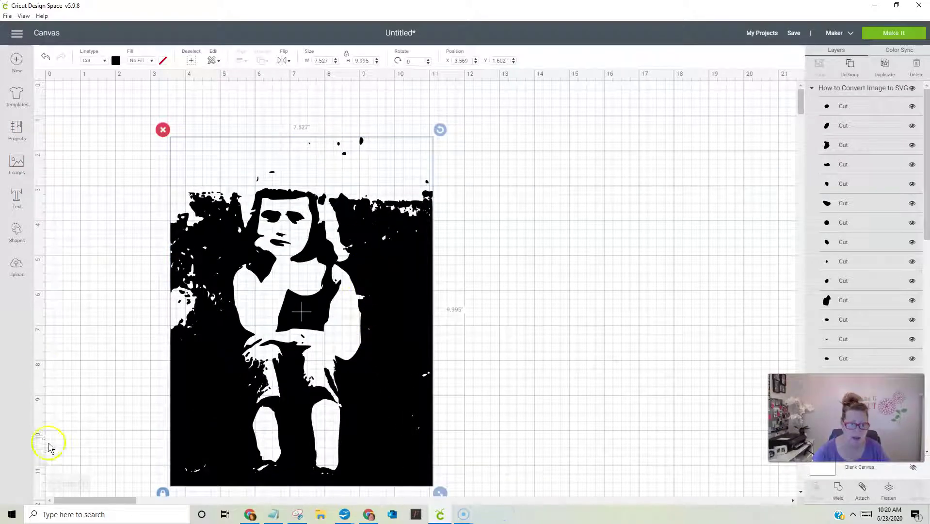
left_click(82, 484)
left_click(81, 483)
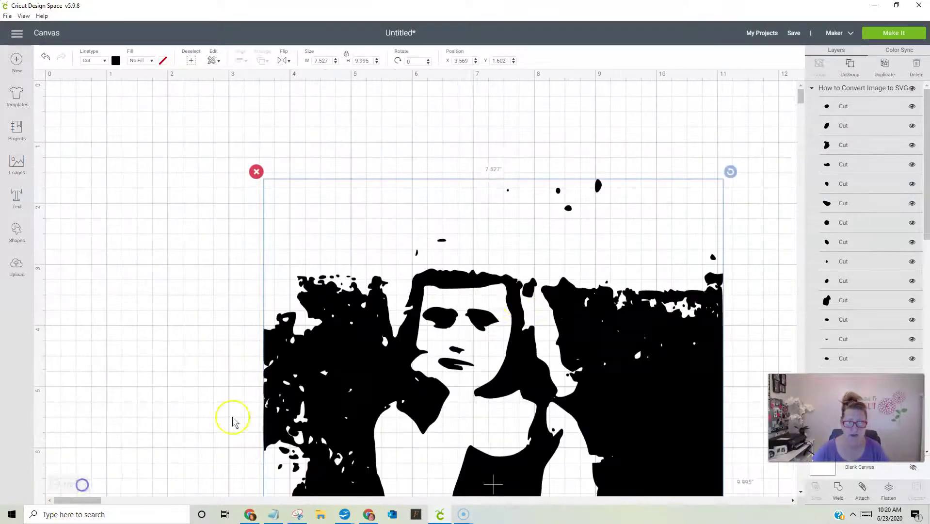
Add a test circle of about 2.5 inches above the photo.
left_click(18, 234)
left_click(89, 166)
left_click_drag(403, 407, 606, 303)
left_click_drag(636, 332, 595, 290)
left_click_drag(557, 241, 598, 218)
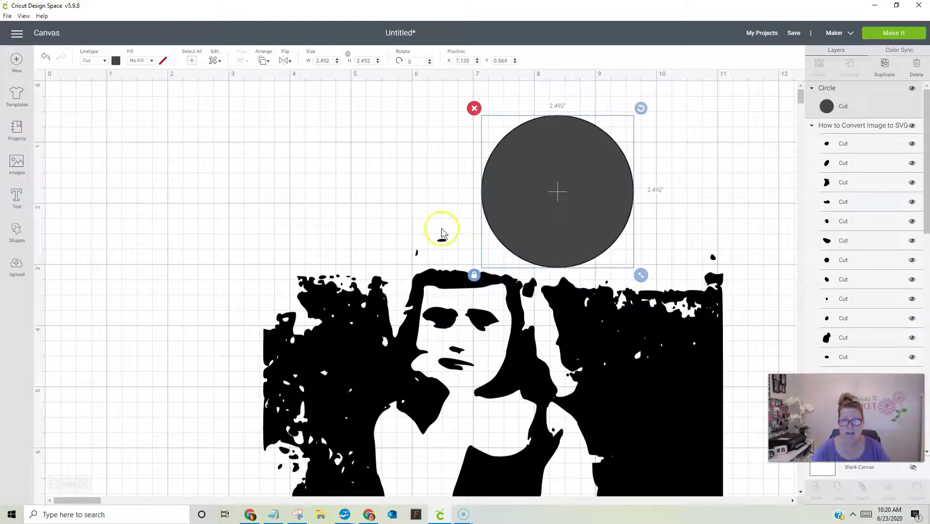
Delete the test circle and zoom out to see the whole photo.
left_click(474, 108)
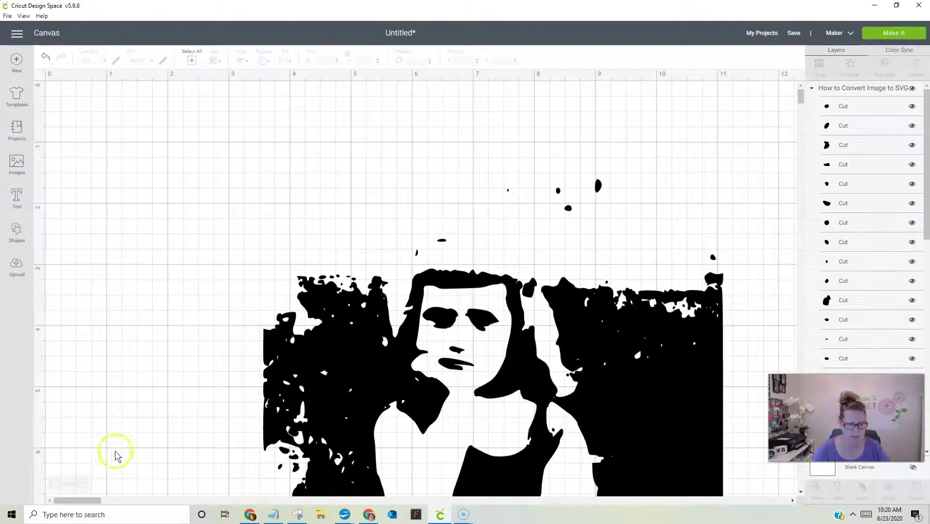
left_click(54, 485)
left_click(54, 485)
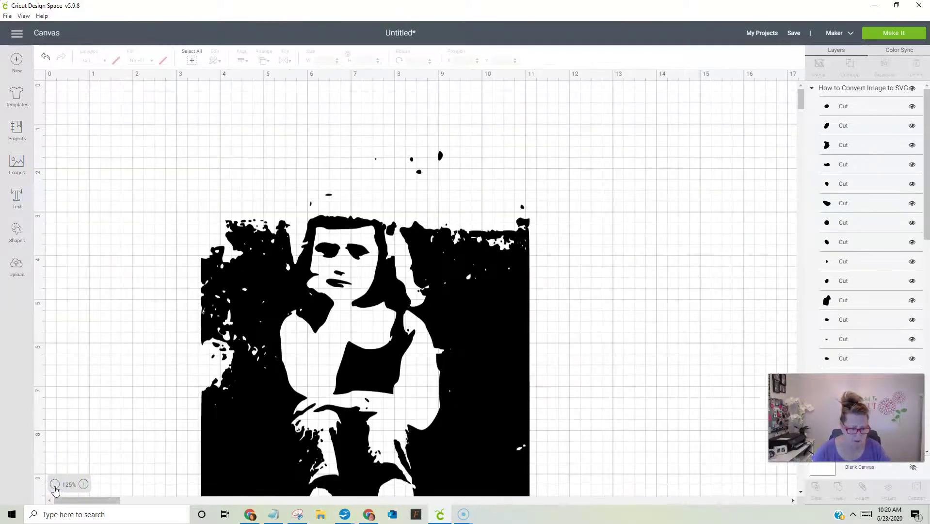
left_click(54, 484)
left_click(533, 426)
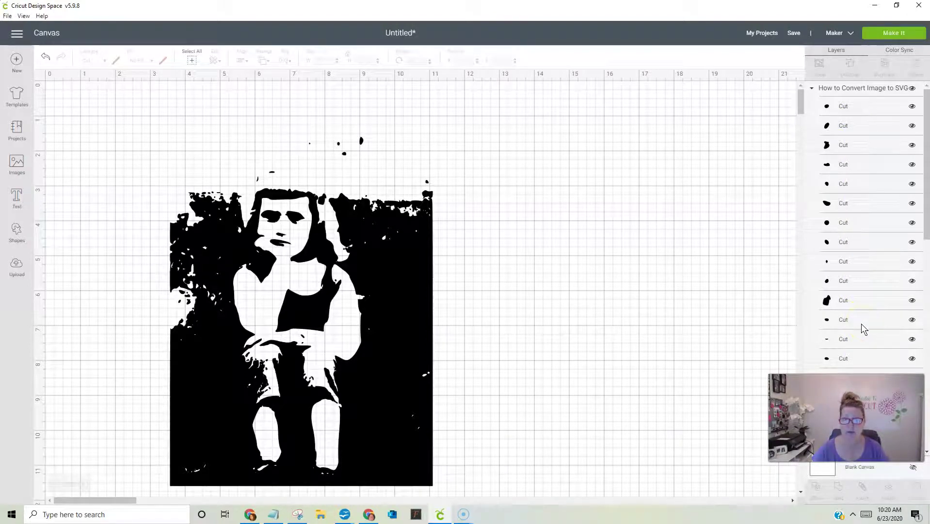
Nudge the photo up and marquee-select all of its cut pieces.
left_click_drag(414, 364, 400, 335)
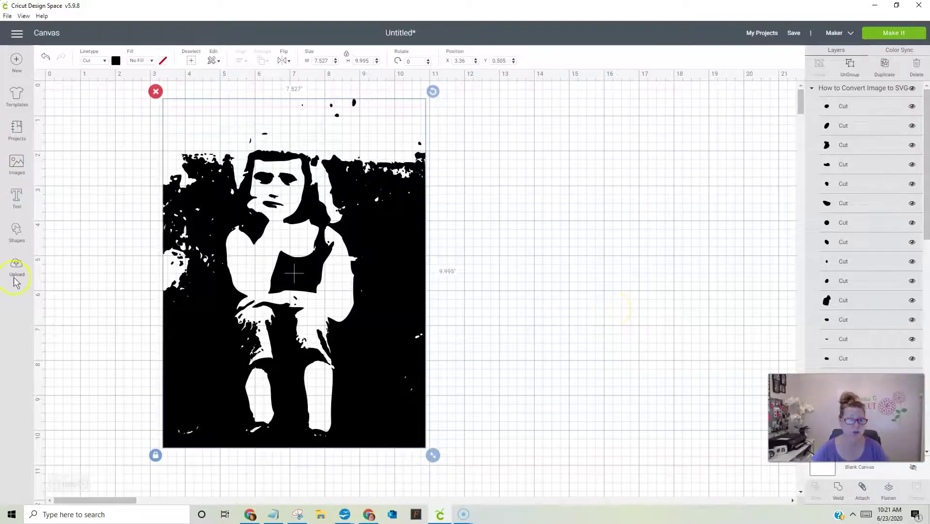
left_click(88, 195)
left_click_drag(80, 157, 514, 426)
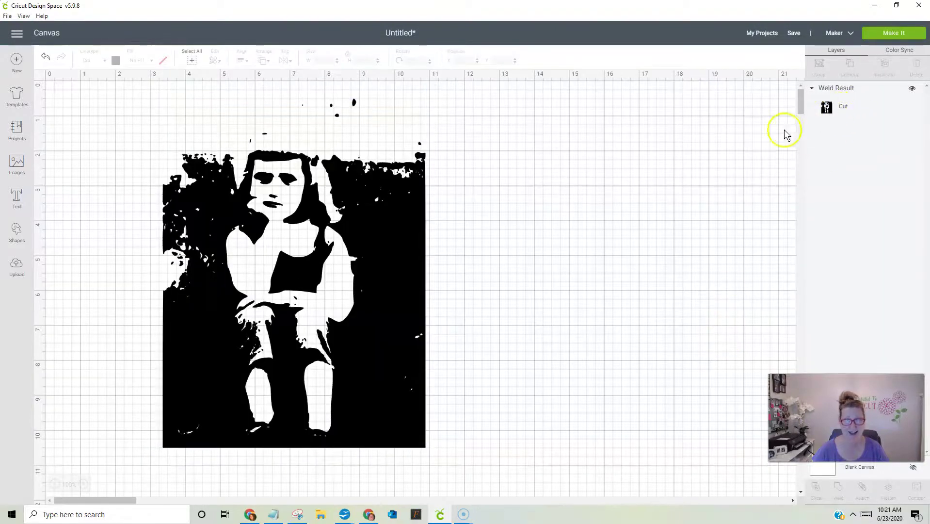
Preview the one-mat 12" x 12" cut layout, then return to the canvas.
left_click(881, 35)
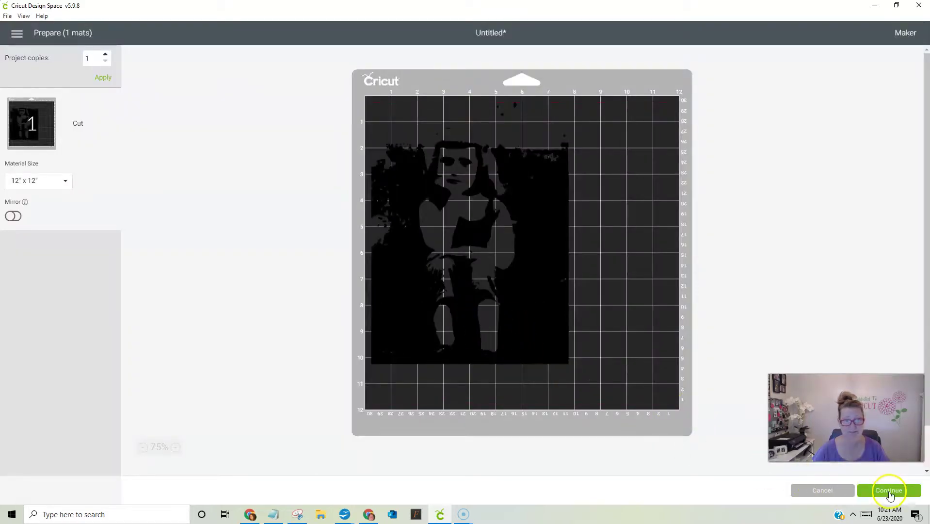
left_click(818, 490)
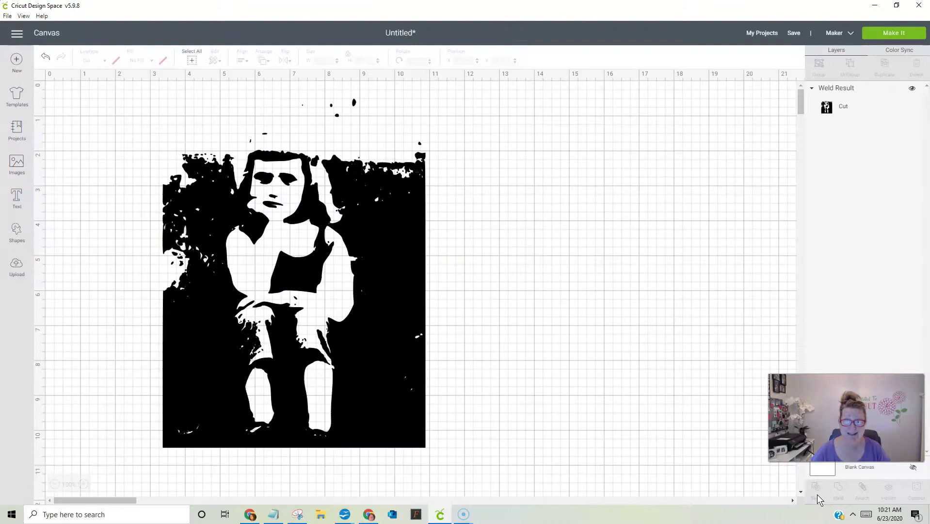